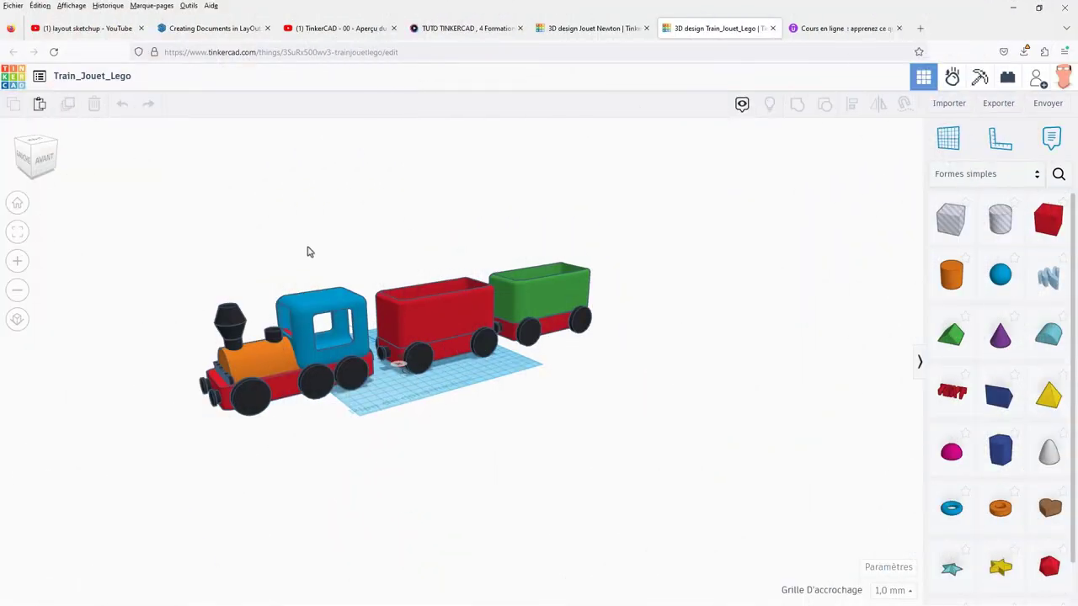
# Step: Inspect the toy train from behind and other sides, and browse the shape library categories
pyautogui.moveTo(353, 254)
pyautogui.mouseDown(button='right')
pyautogui.moveTo(686, 246)
pyautogui.moveTo(313, 283)
pyautogui.moveTo(286, 264)
pyautogui.moveTo(292, 252)
pyautogui.mouseUp(button='right')
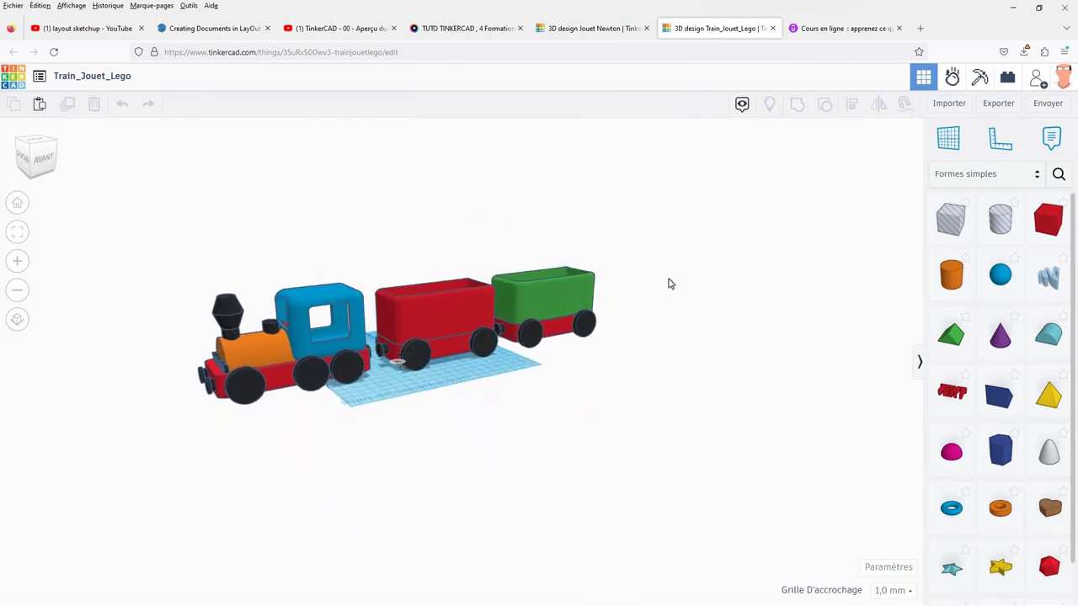
pyautogui.moveTo(670, 284); pyautogui.dragTo(643, 282, button='middle')
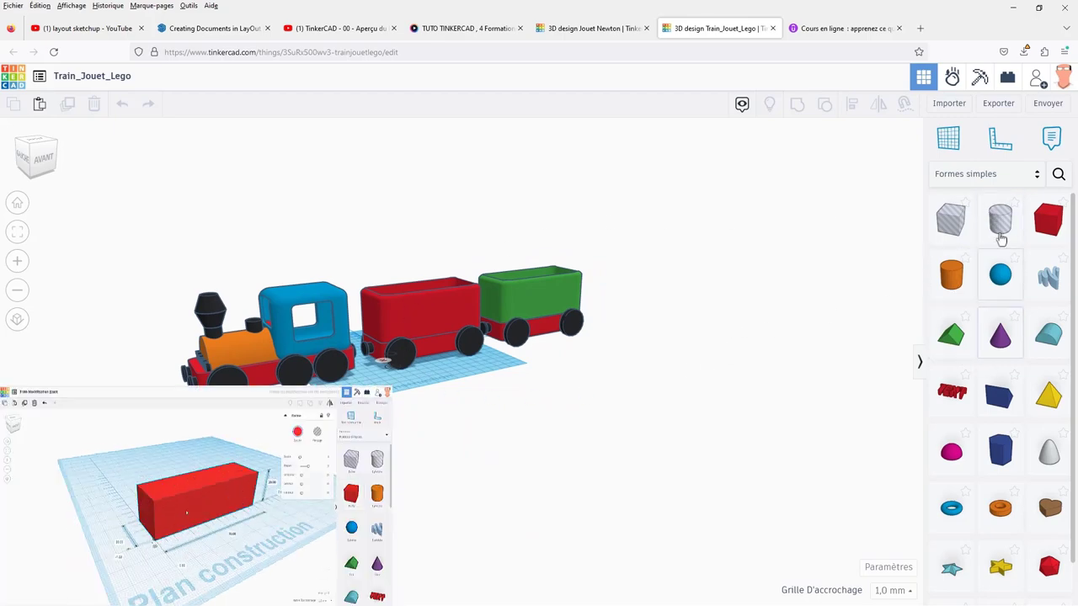
pyautogui.click(1016, 176)
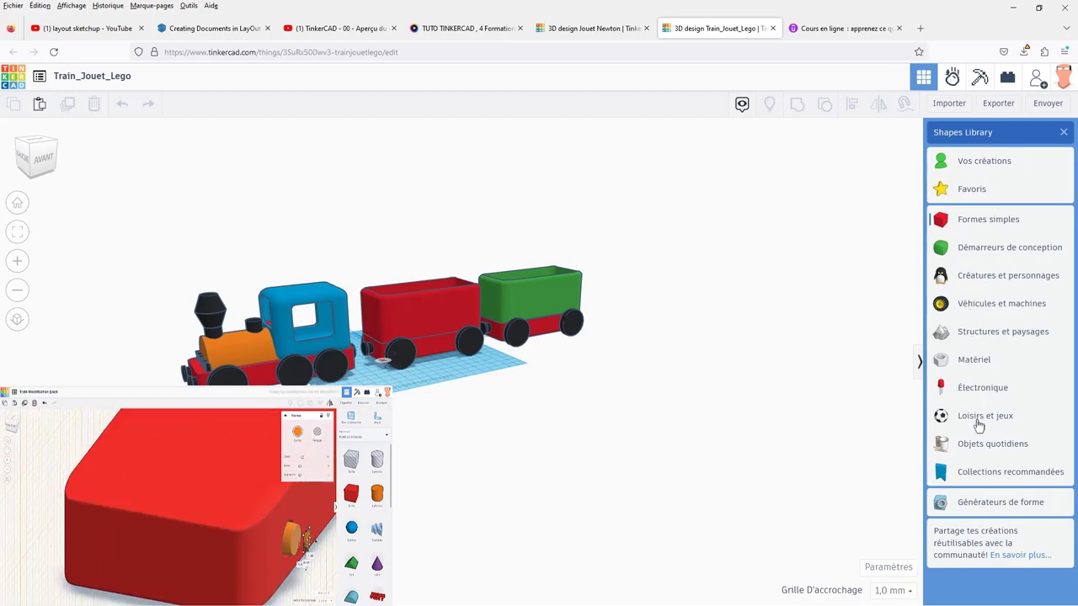
pyautogui.click(801, 245)
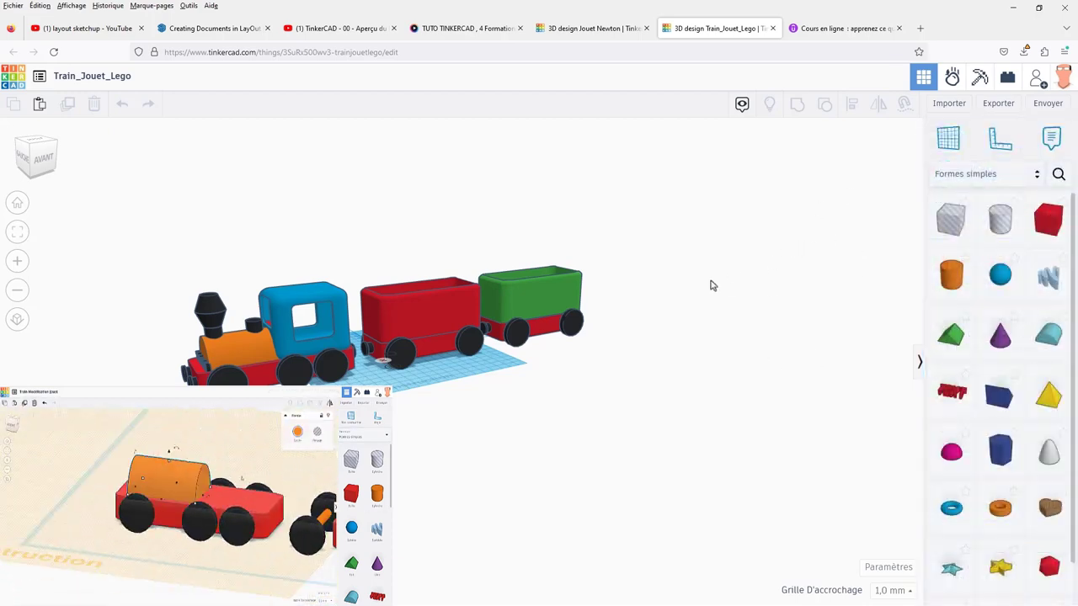
pyautogui.moveTo(539, 413)
pyautogui.mouseDown(button='right')
pyautogui.moveTo(534, 426)
pyautogui.moveTo(469, 426)
pyautogui.moveTo(532, 404)
pyautogui.mouseUp(button='right')
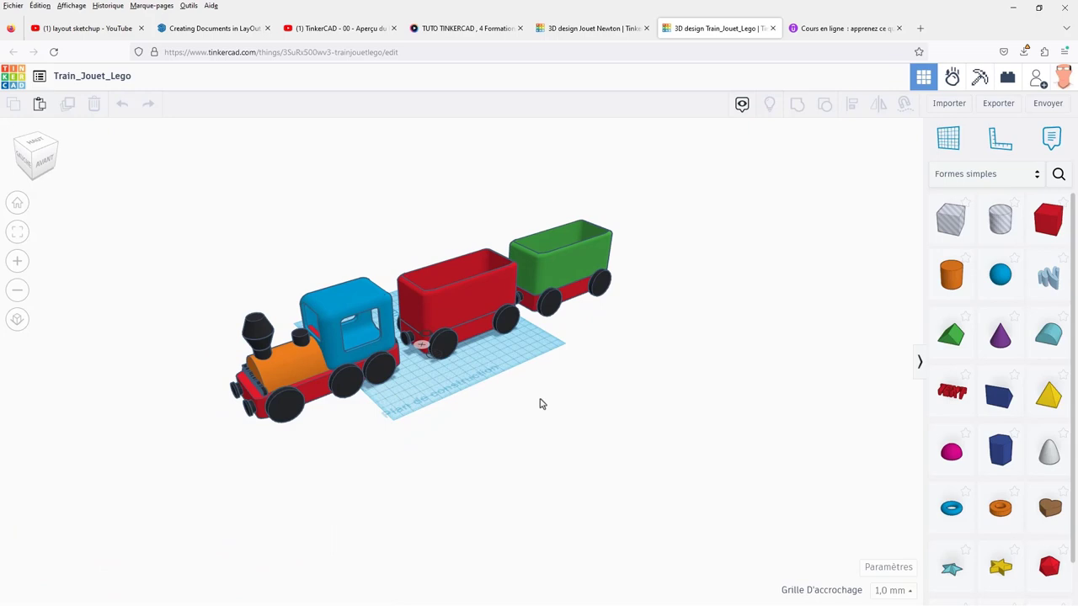
pyautogui.moveTo(541, 404); pyautogui.dragTo(485, 407, button='right')
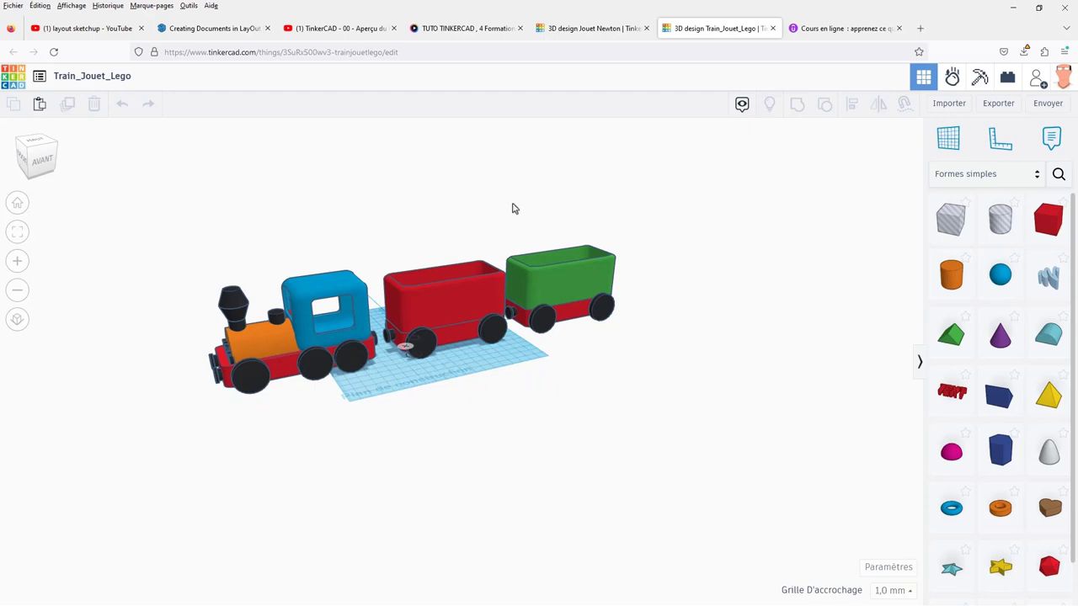
# Step: Bring up the tuto.com Tinkercad page and read down through its four courses and history text
pyautogui.click(461, 30)
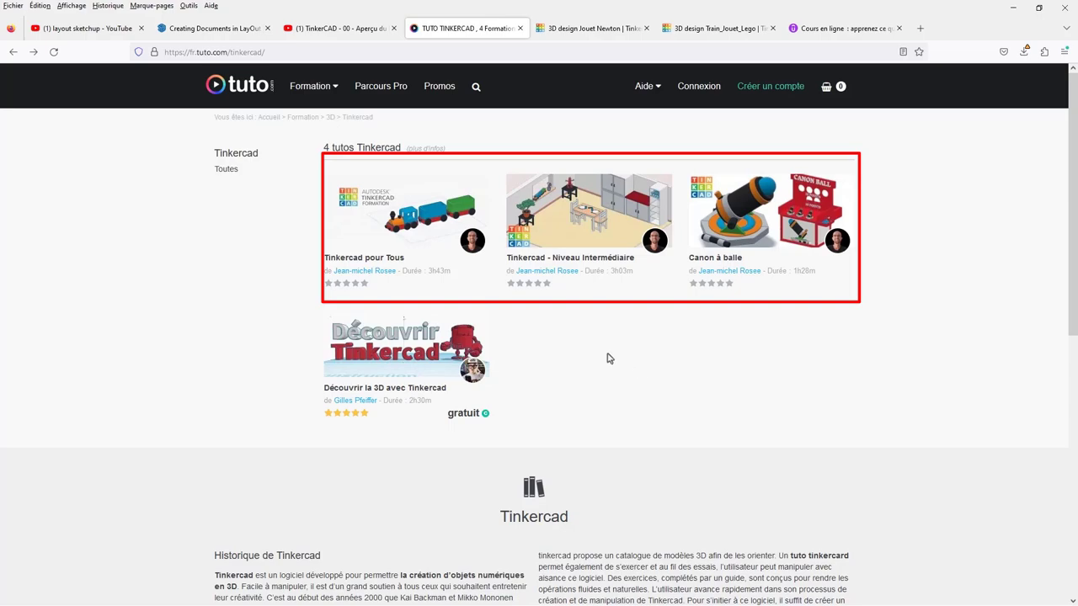
pyautogui.scroll(-5, 610, 358)
pyautogui.scroll(1, 609, 362)
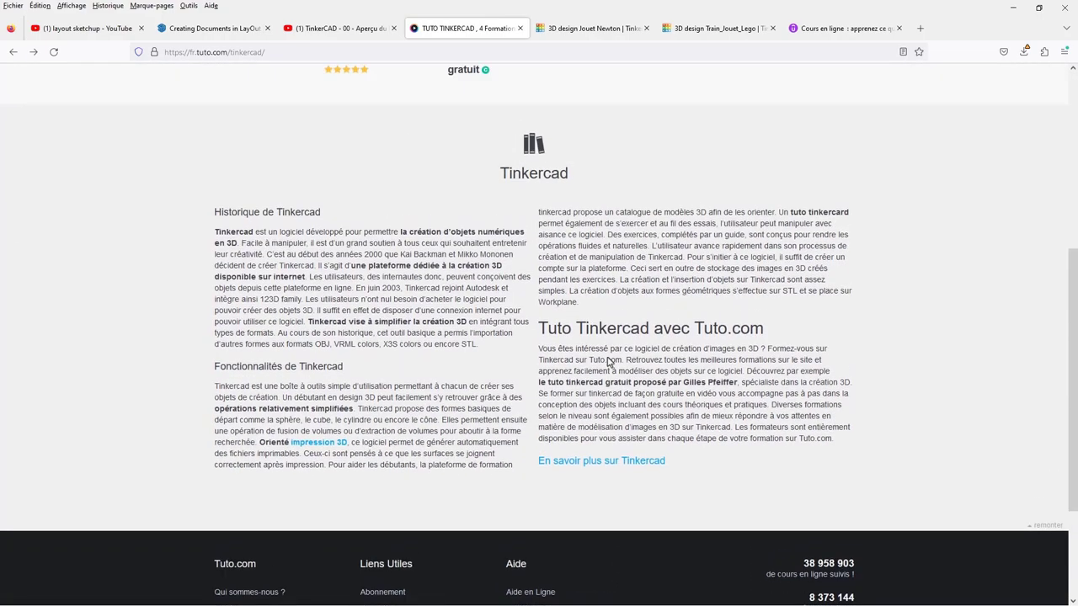
pyautogui.scroll(-1, 609, 360)
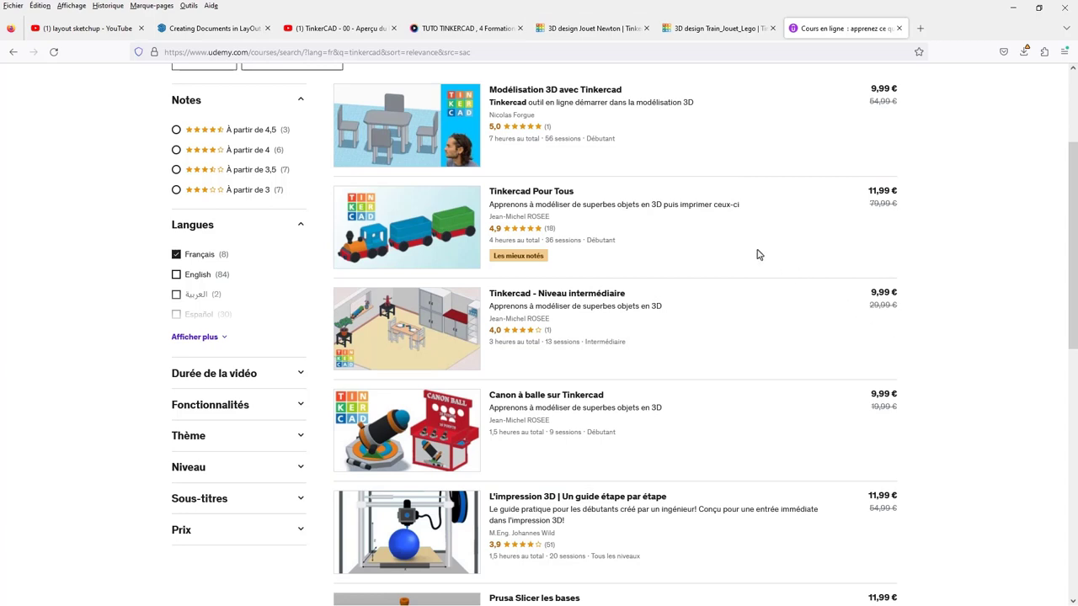
# Step: Switch from the Udemy results to the Jouet Newton design tab with Ctrl+Page Up
pyautogui.hotkey('ctrl', 'pageup')
pyautogui.hotkey('ctrl', 'pageup')
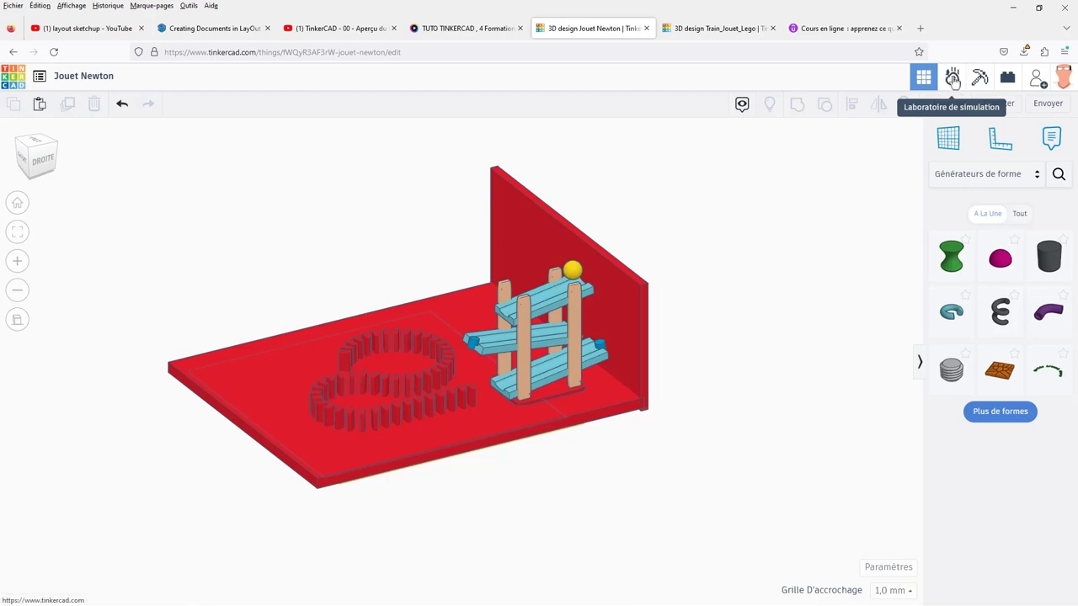
pyautogui.moveTo(498, 460)
pyautogui.mouseDown(button='right')
pyautogui.moveTo(486, 487)
pyautogui.moveTo(560, 502)
pyautogui.moveTo(734, 484)
pyautogui.moveTo(433, 491)
pyautogui.moveTo(468, 483)
pyautogui.mouseUp(button='right')
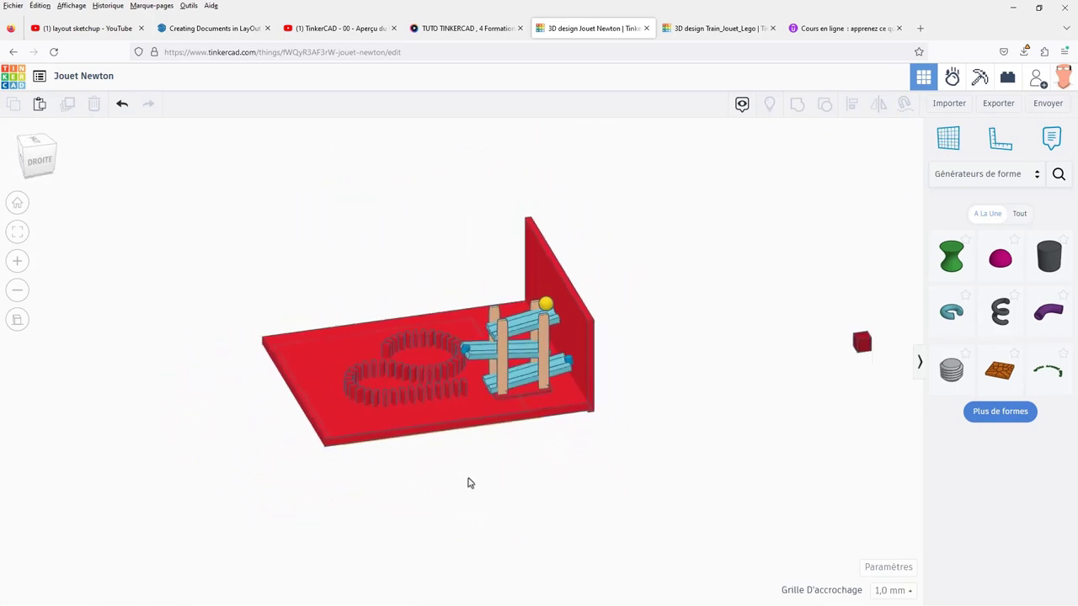
pyautogui.scroll(1, 507, 414)
pyautogui.scroll(2, 506, 410)
pyautogui.scroll(3, 506, 410)
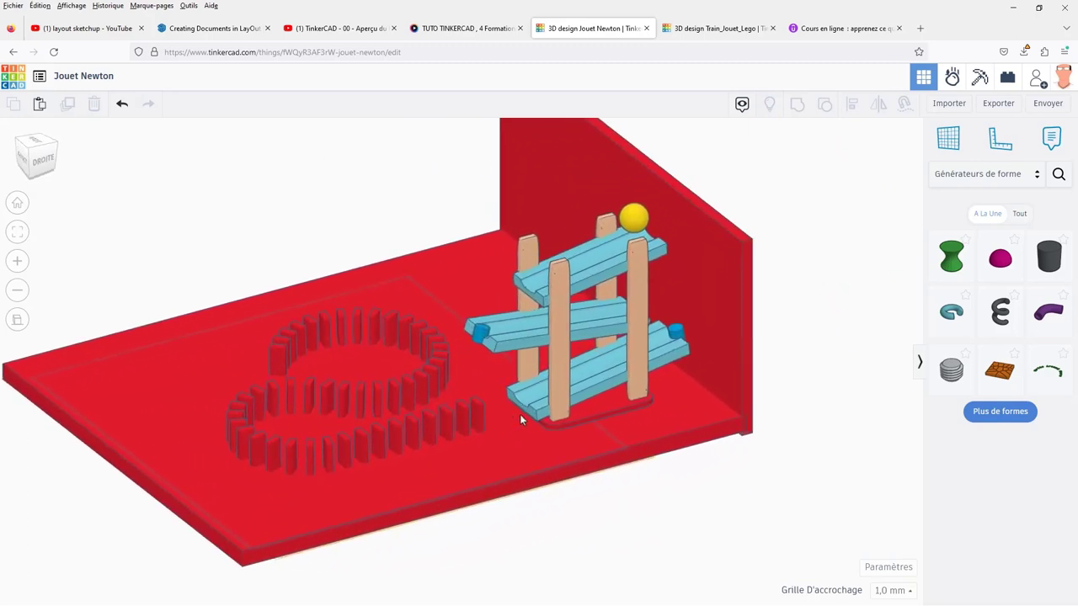
pyautogui.moveTo(541, 432); pyautogui.dragTo(539, 433, button='right')
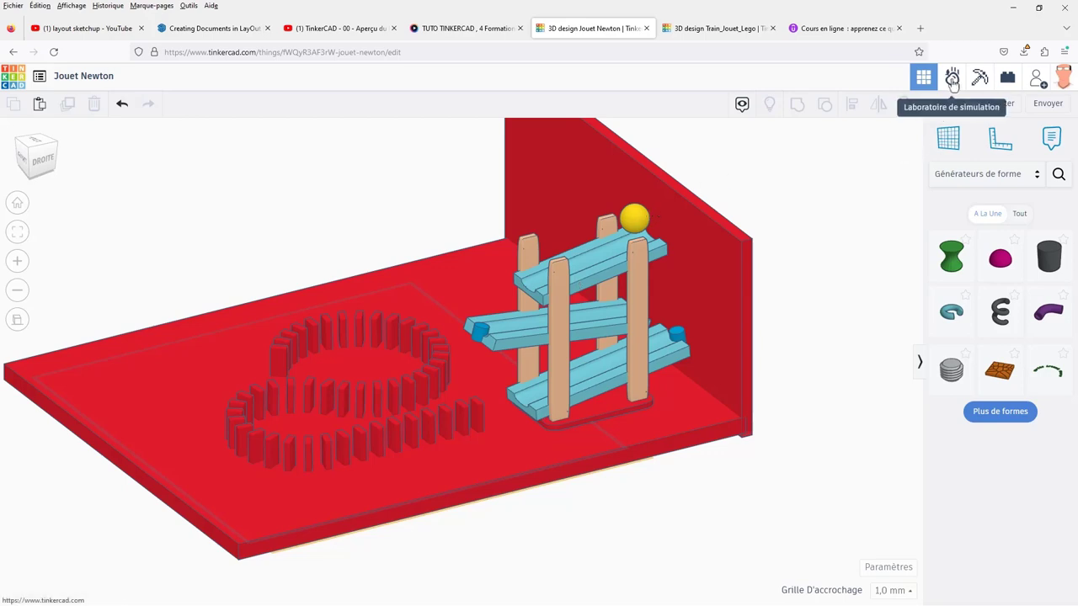
# Step: Run the Jouet Newton design in Laboratoire de simulation so the ball topples the dominoes
pyautogui.click(952, 80)
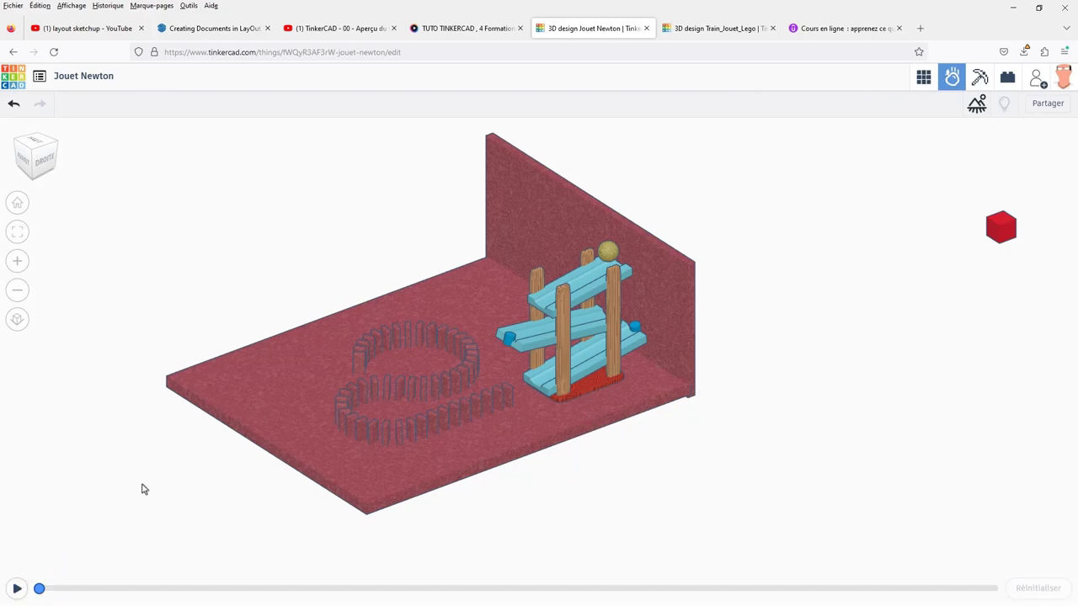
pyautogui.click(17, 590)
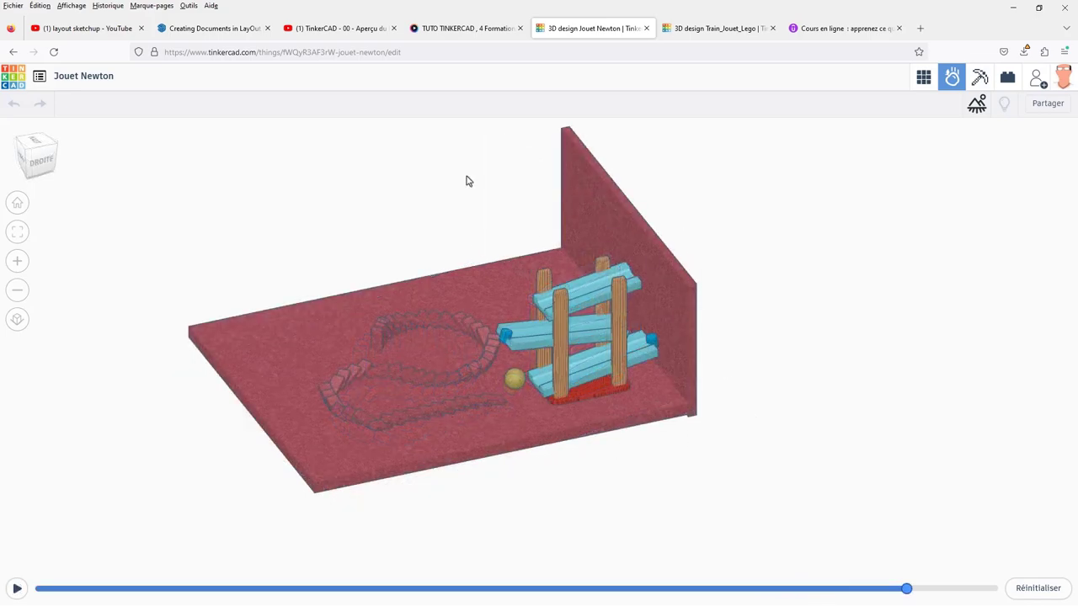
# Step: Move through the tuto.com and Udemy tabs to the YouTube TinkerCAD overview video
pyautogui.click(459, 32)
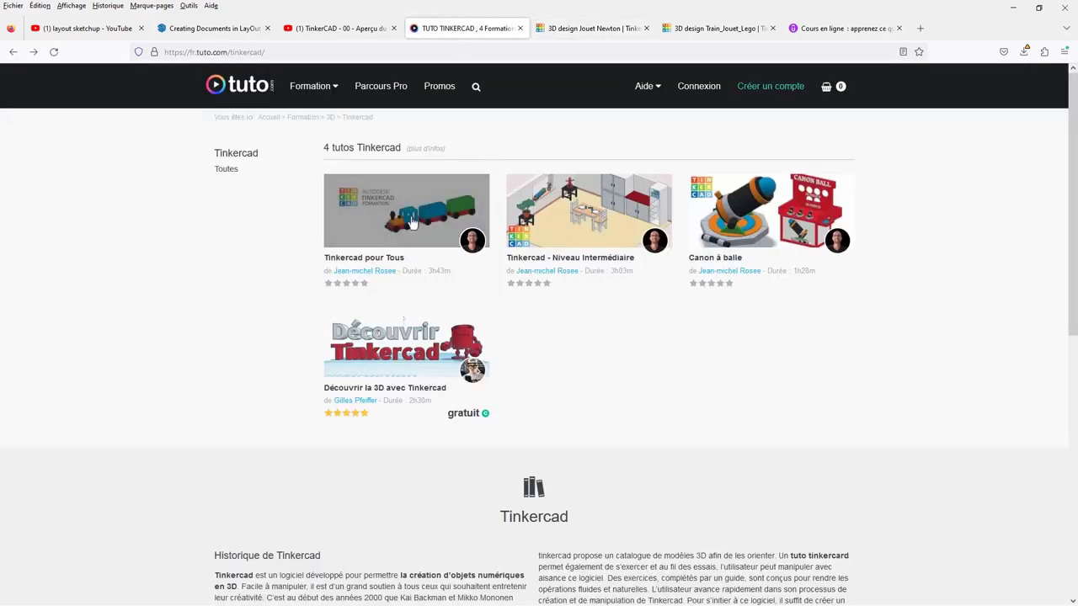
pyautogui.click(859, 31)
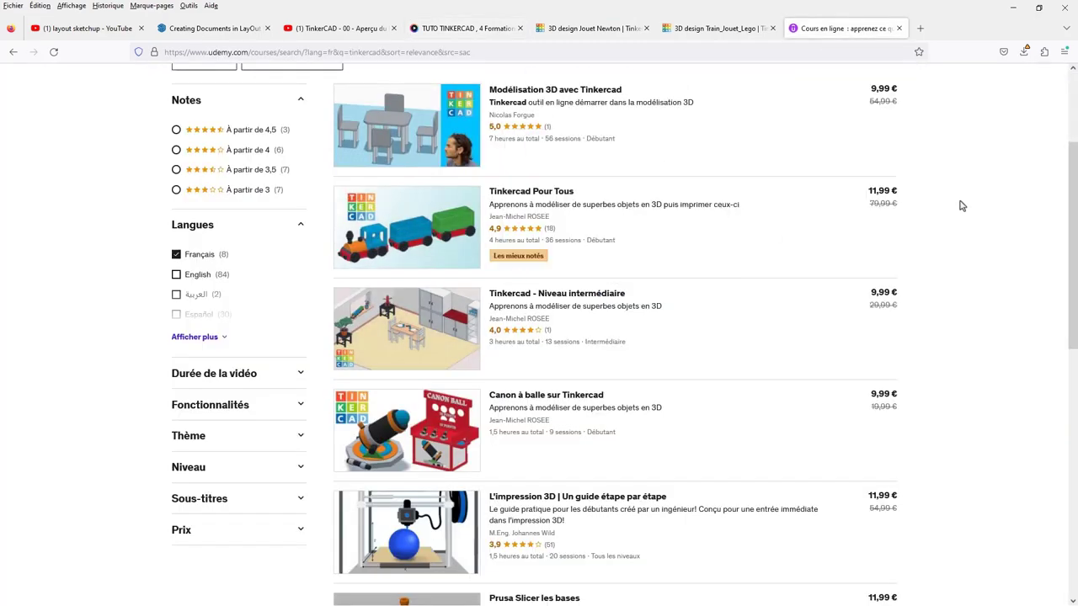
pyautogui.hotkey('ctrl', '3')
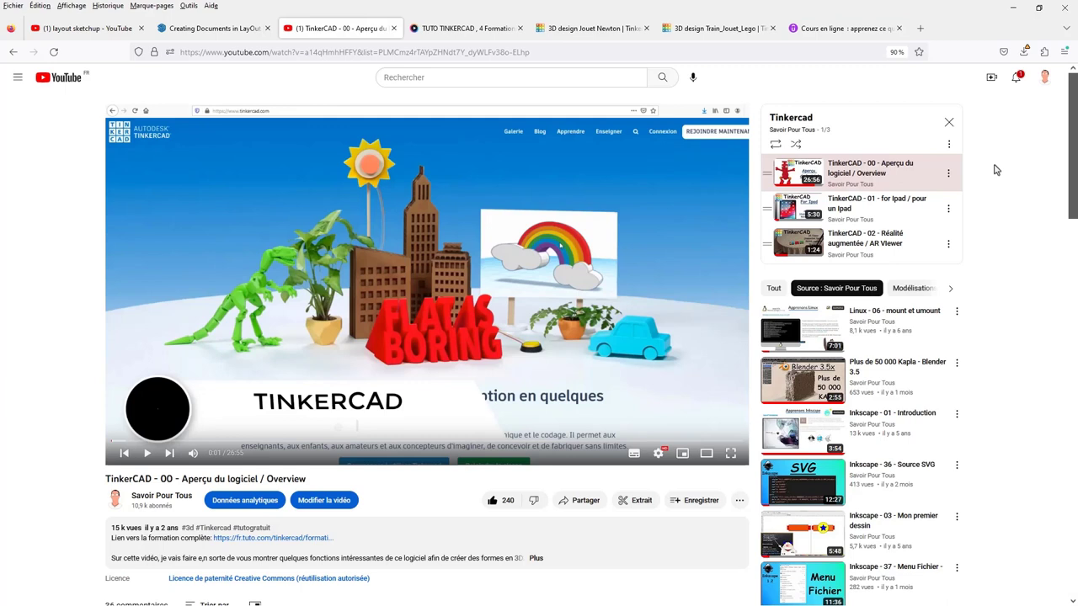